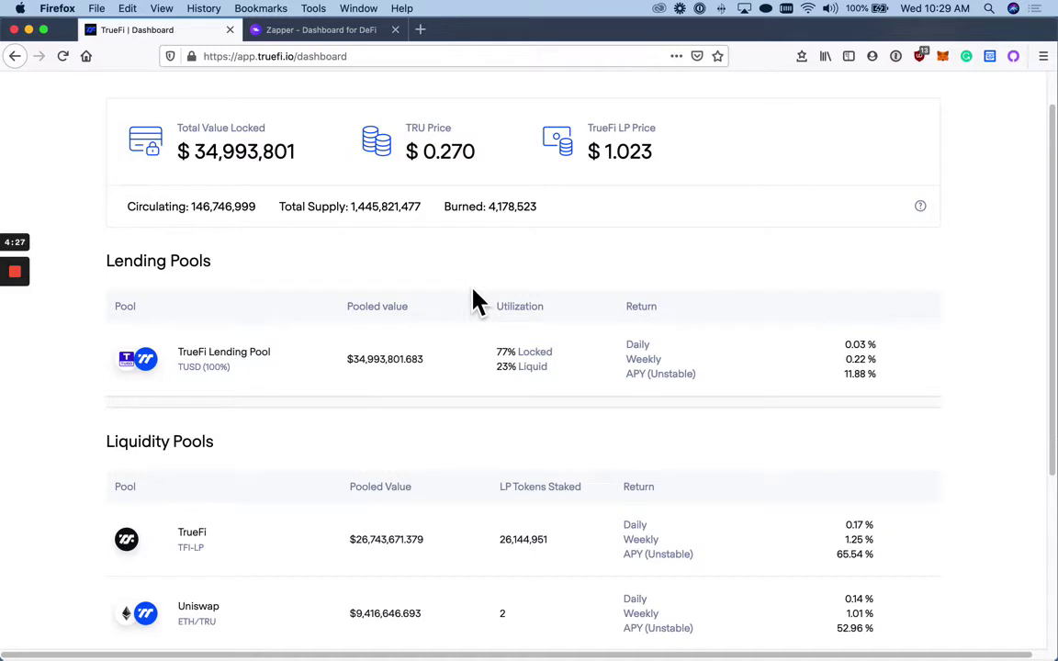
- Filter Zapper's pool list by 'TRU' to show only the Uniswap V2 and SushiSwap TRU / ETH pools
{"action": "left_click", "coordinate": [326, 38]}
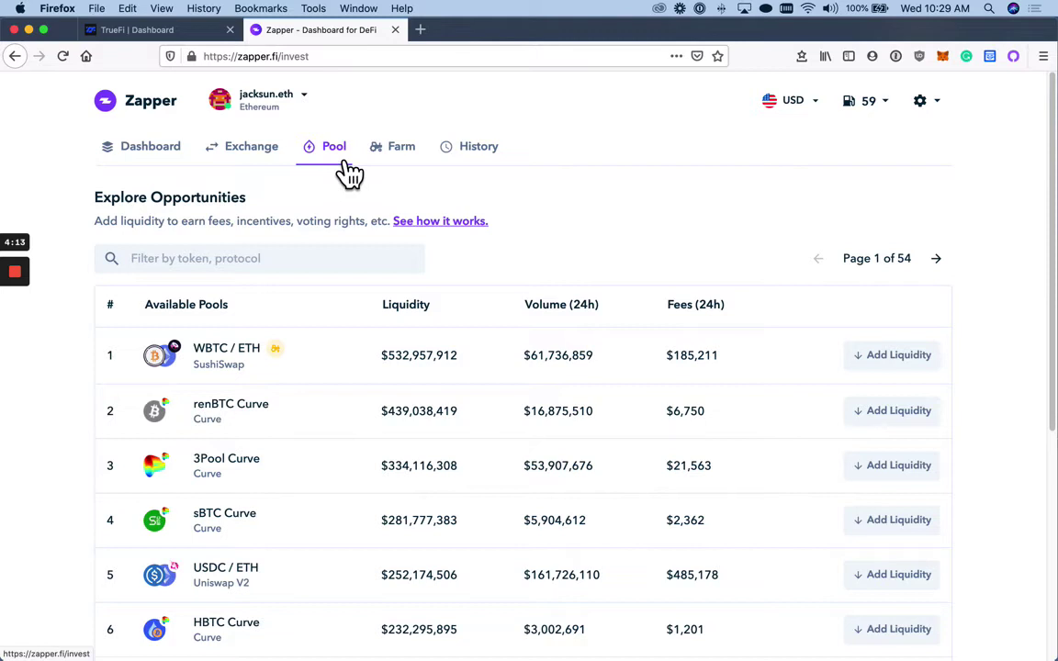
{"action": "left_click", "coordinate": [254, 270]}
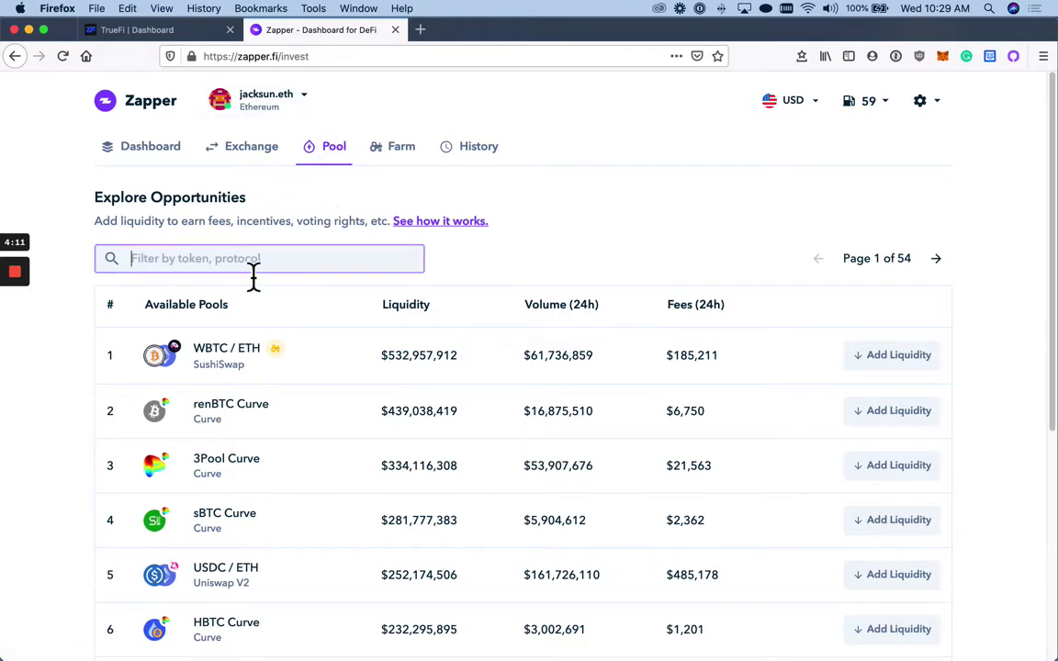
{"action": "type", "text": "TRU"}
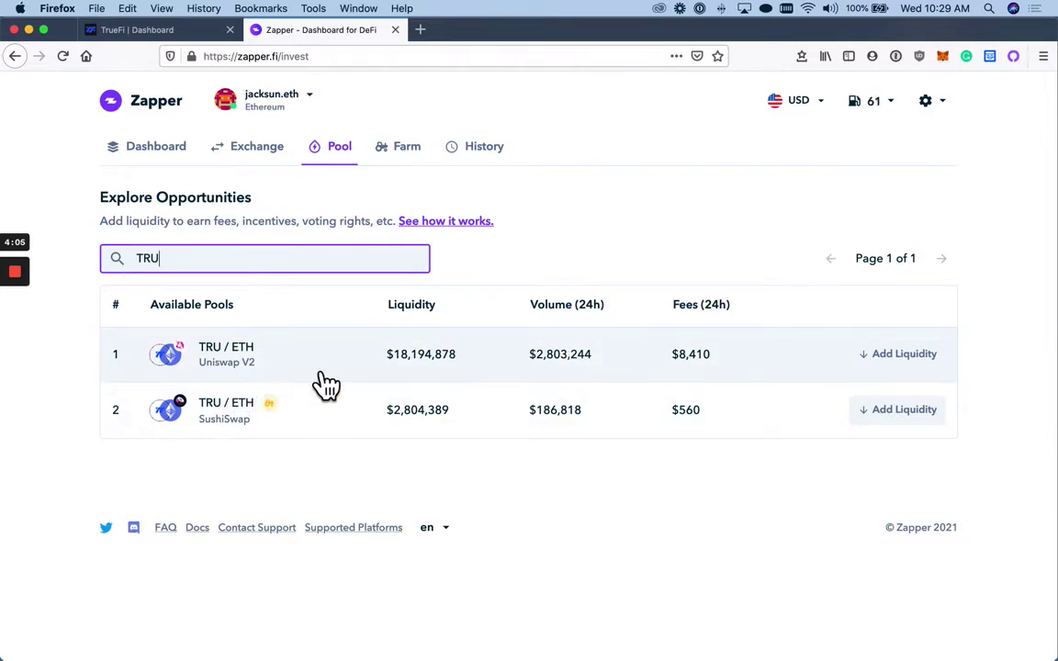
- Enter 0.1 ETH for the Uniswap V2 TRU / ETH pool, estimating 246.0020 TRU and 0.0499 WETH
{"action": "left_click", "coordinate": [925, 359]}
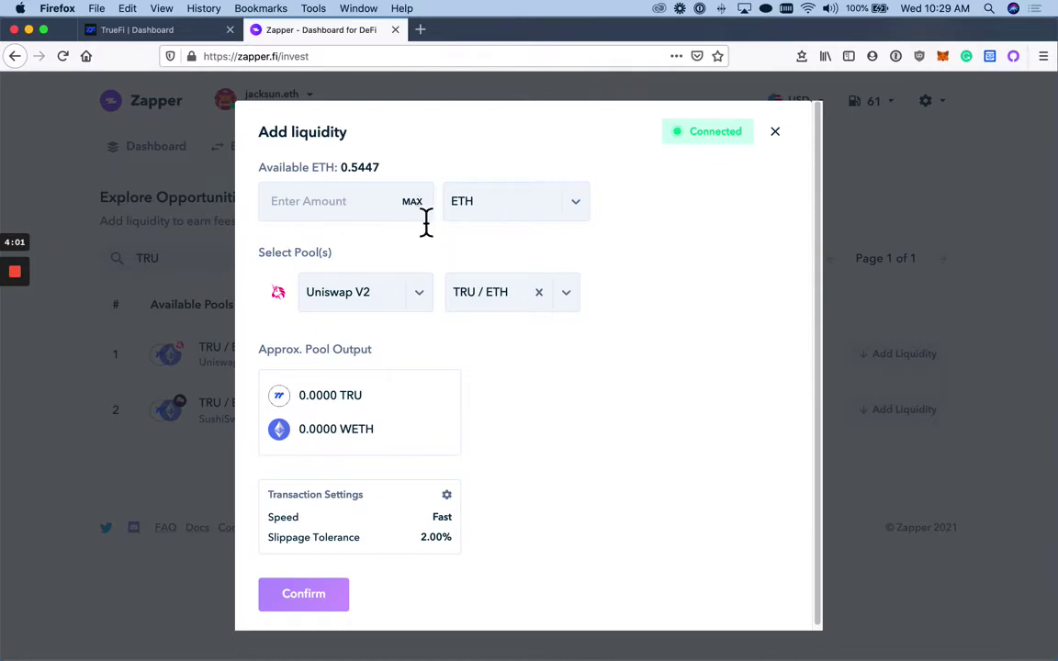
{"action": "left_click", "coordinate": [571, 219]}
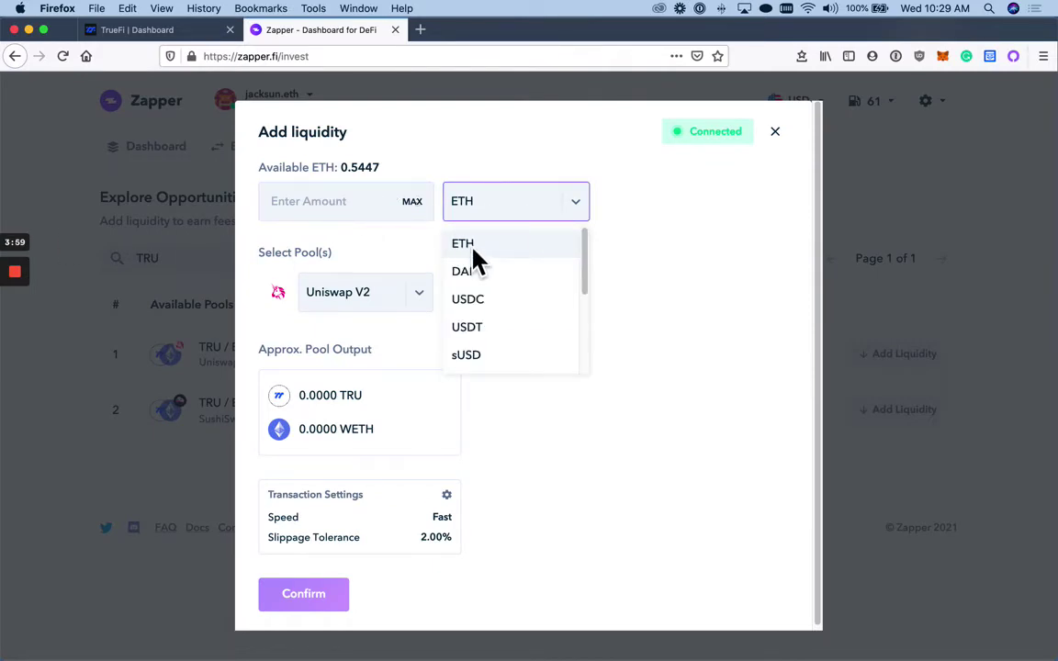
{"action": "scroll", "coordinate": [518, 308], "scroll_direction": "down", "scroll_amount": 5}
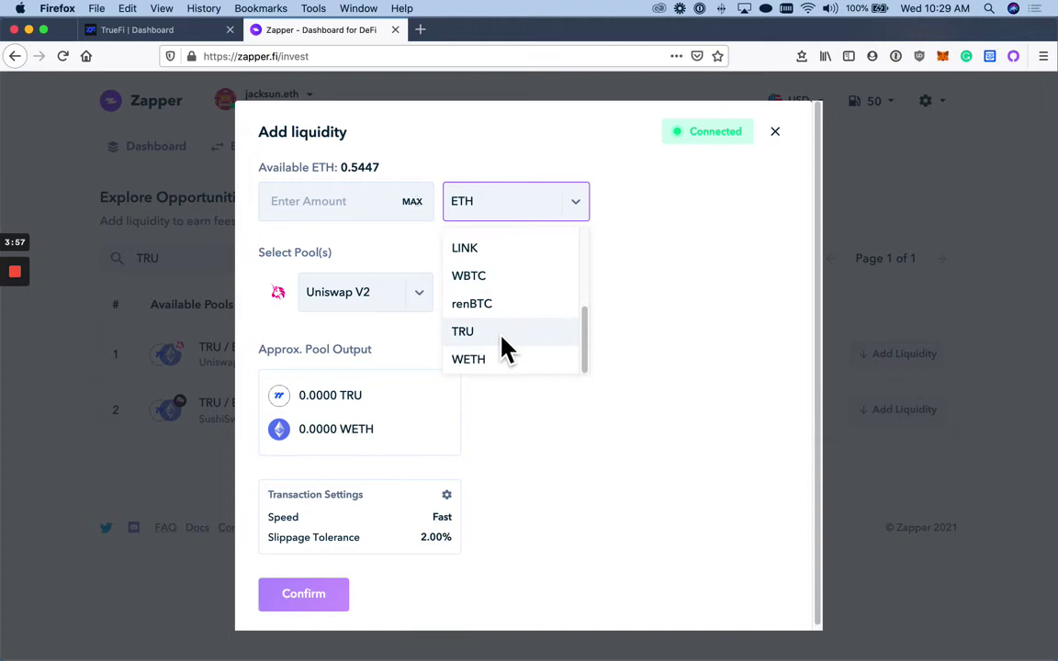
{"action": "scroll", "coordinate": [506, 348], "scroll_direction": "up", "scroll_amount": 5}
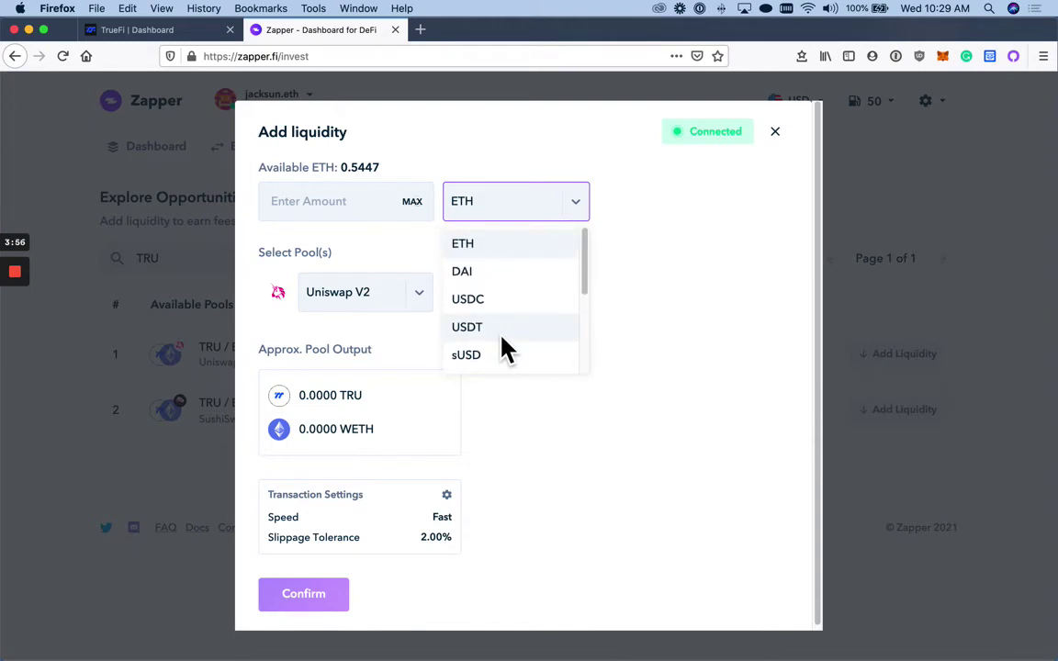
{"action": "left_click", "coordinate": [344, 213]}
{"action": "left_click", "coordinate": [344, 212]}
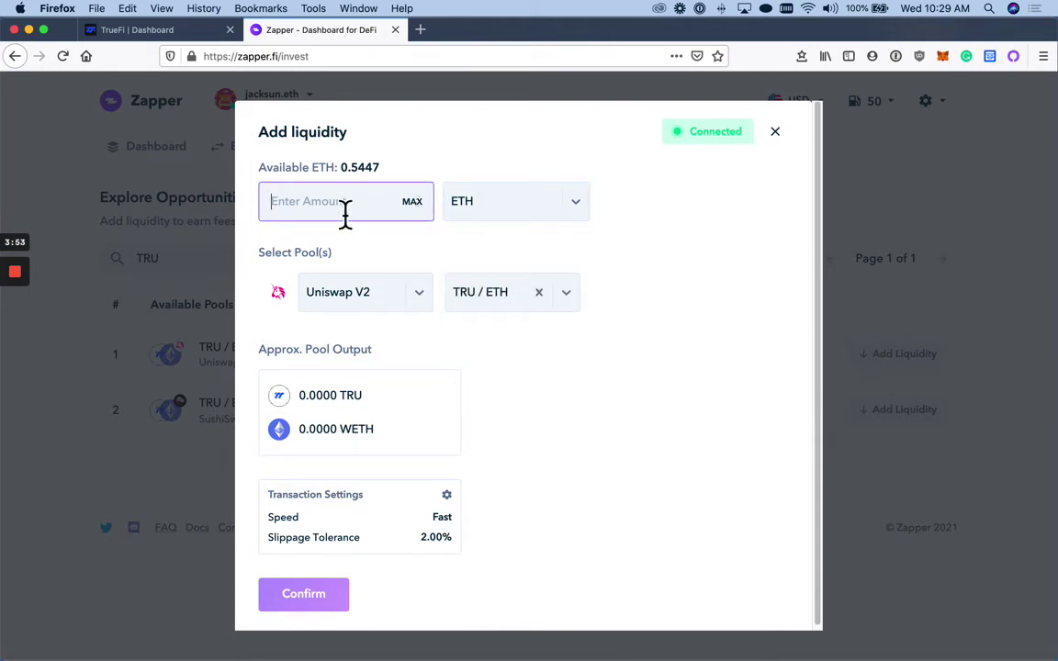
{"action": "type", "text": ".1"}
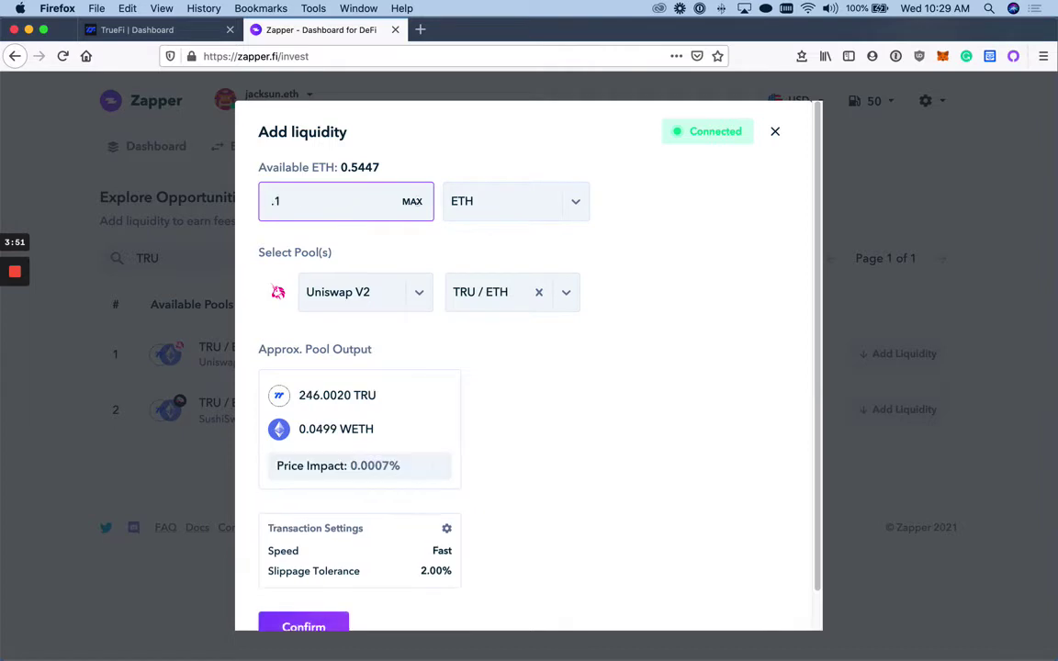
{"action": "scroll", "coordinate": [468, 376], "scroll_direction": "down", "scroll_amount": 1}
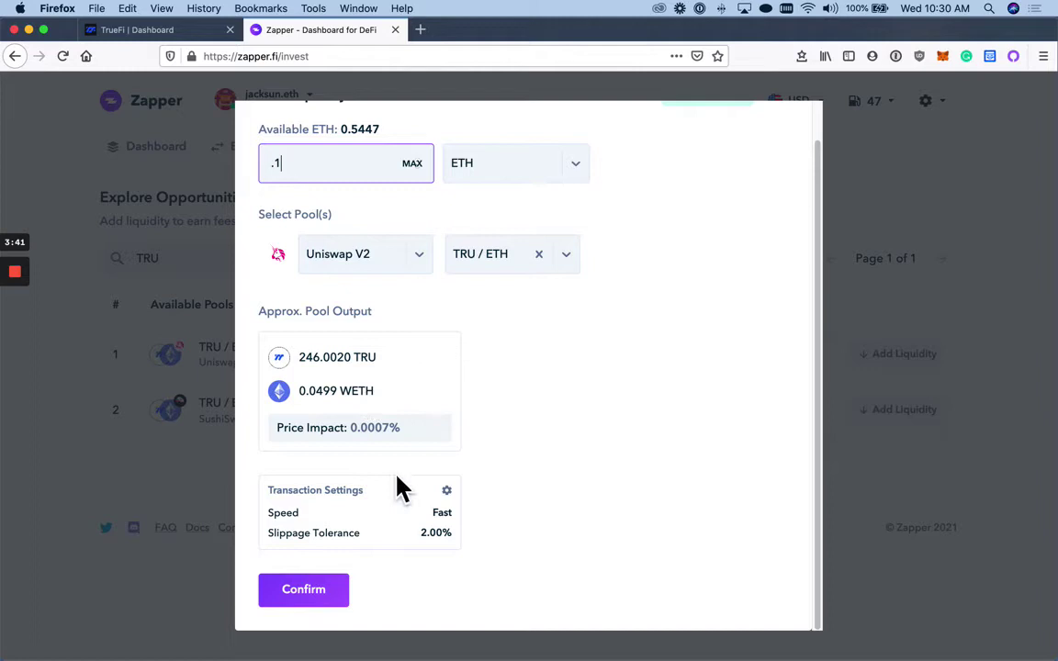
- Submit the 0.1 ETH TRU / ETH deposit and review the MetaMask contract interaction
{"action": "left_click", "coordinate": [336, 595]}
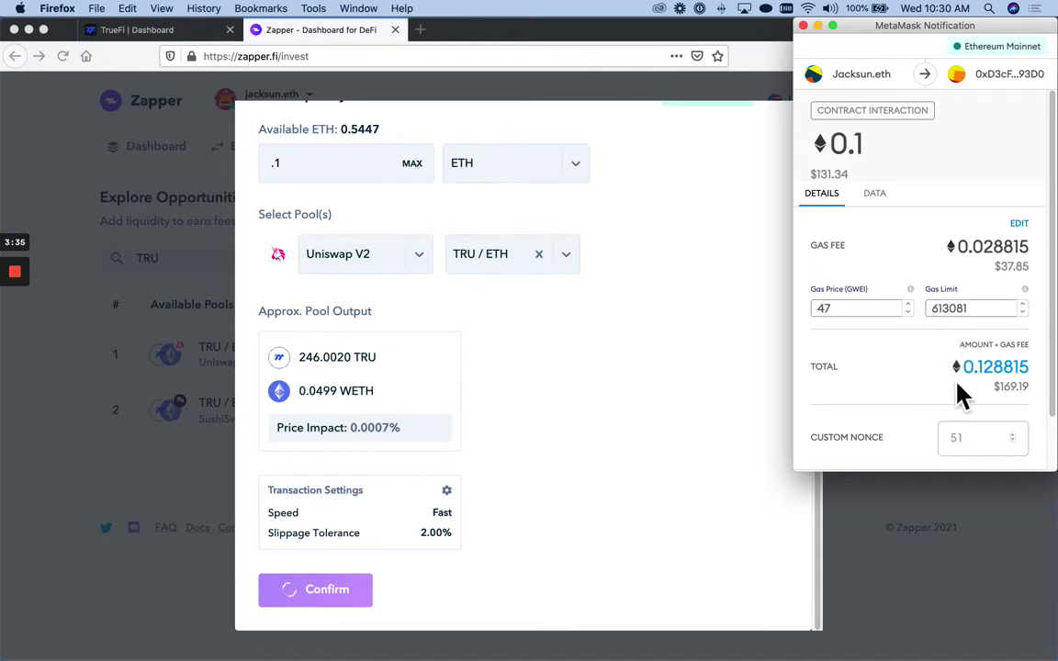
{"action": "scroll", "coordinate": [928, 390], "scroll_direction": "down", "scroll_amount": 3}
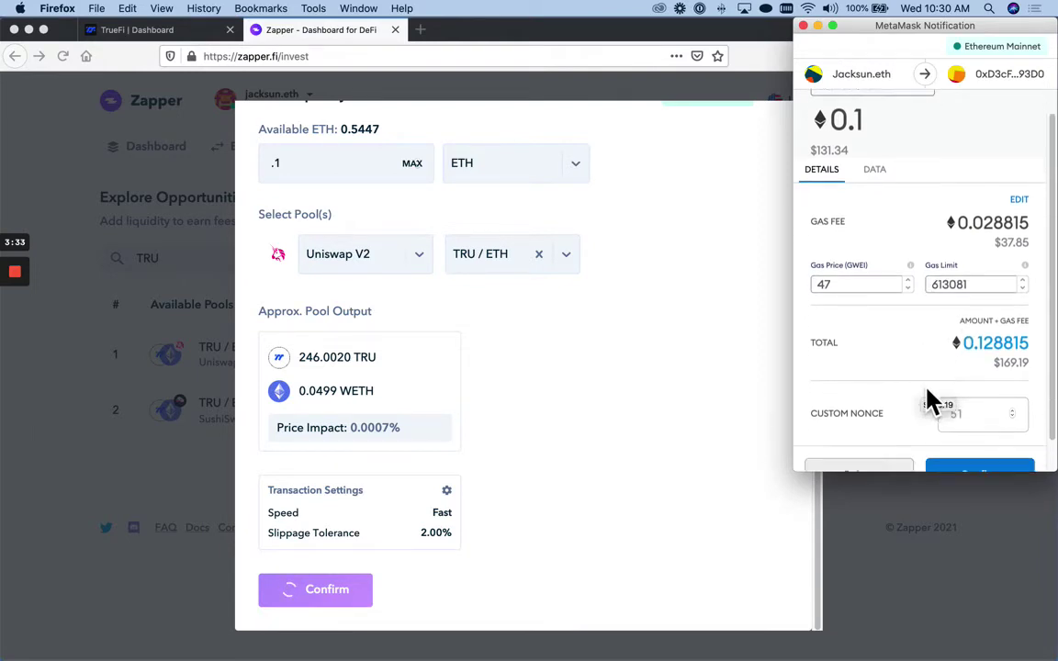
- Approve the 0.1 ETH transaction and wait for 'Success! Synchronizing Balances...' in Zapper
{"action": "left_click", "coordinate": [999, 459]}
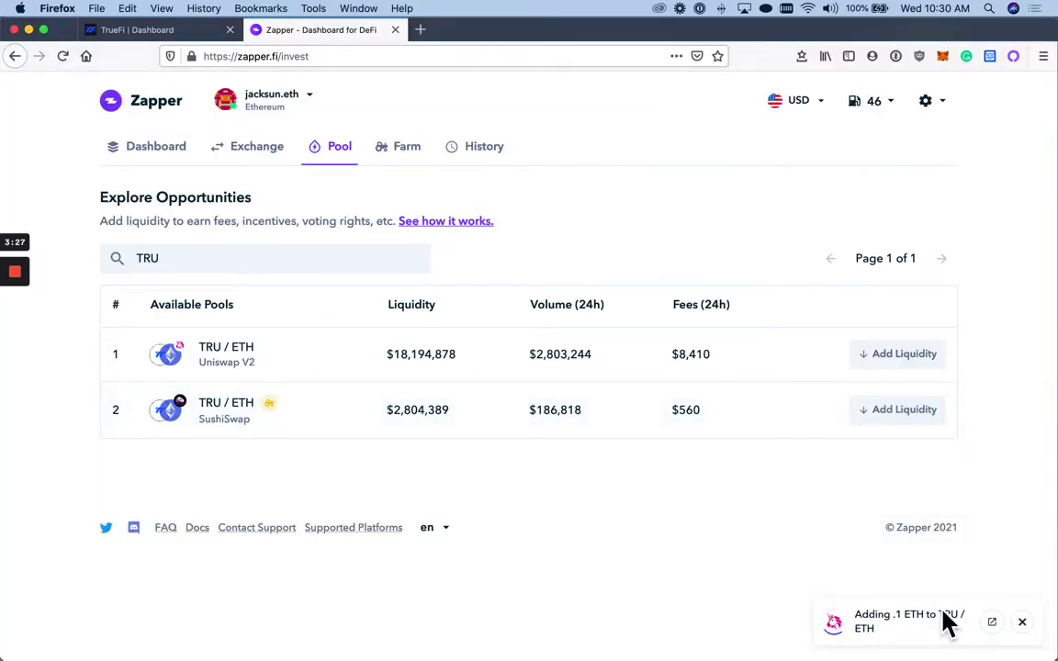
{"action": "mouse_move", "coordinate": [16, 275]}
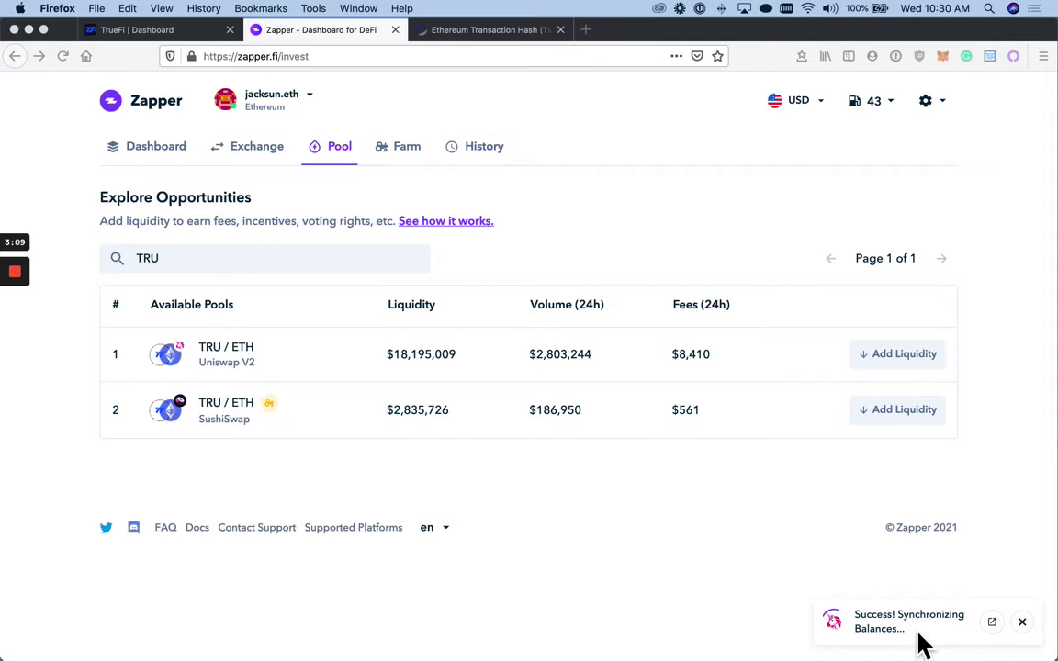
- Copy the Uniswap ETH/TRU daily, weekly and 52.96% APY return figures from TrueFi's Liquidity Pools list
{"action": "left_click", "coordinate": [170, 30]}
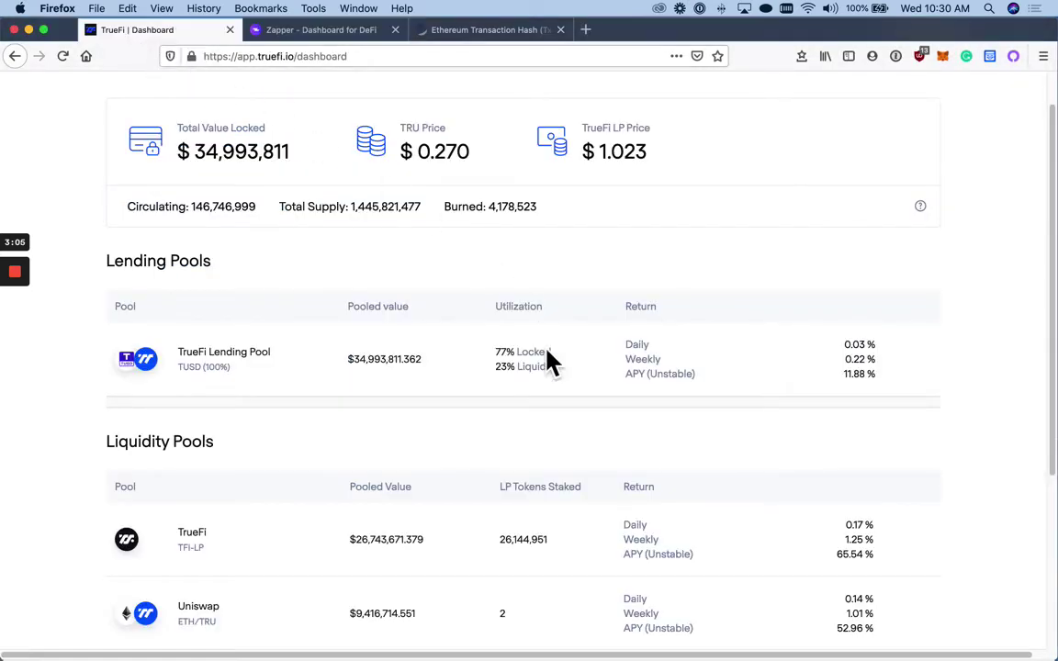
{"action": "scroll", "coordinate": [545, 359], "scroll_direction": "up", "scroll_amount": 2}
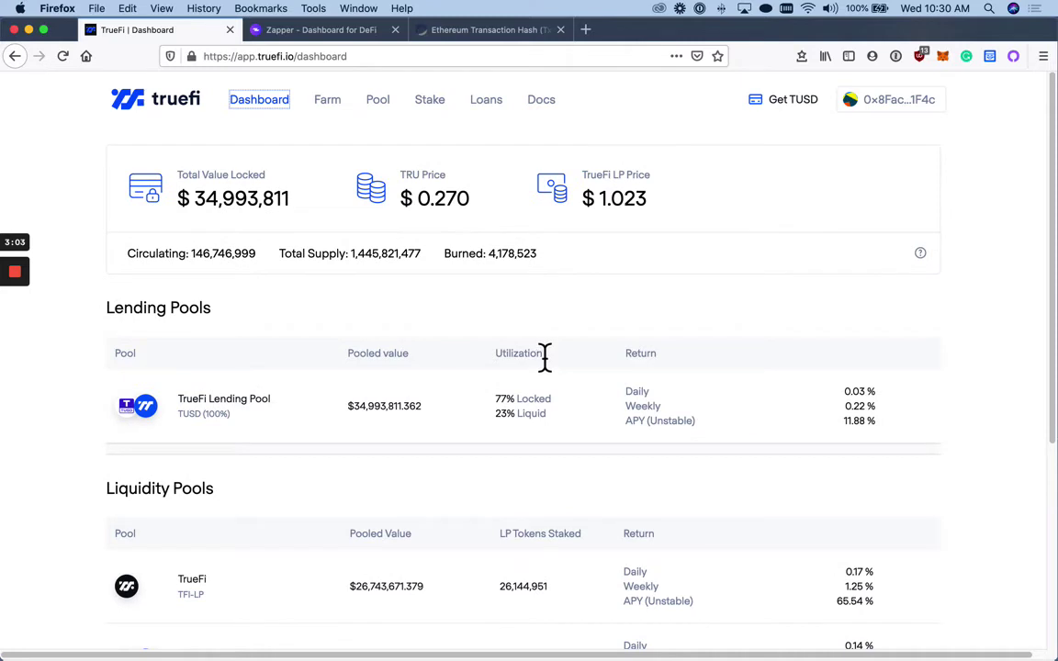
{"action": "scroll", "coordinate": [537, 356], "scroll_direction": "down", "scroll_amount": 2}
{"action": "scroll", "coordinate": [540, 357], "scroll_direction": "down", "scroll_amount": 3}
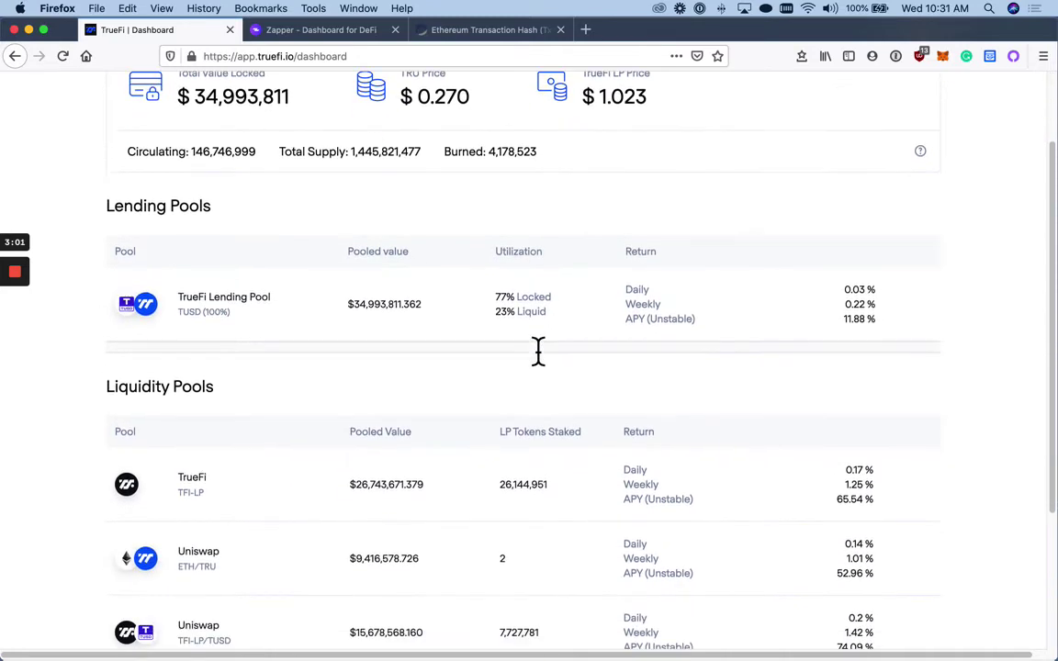
{"action": "left_click_drag", "start_coordinate": [888, 508], "coordinate": [632, 475]}
{"action": "right_click", "coordinate": [626, 472]}
{"action": "left_click", "coordinate": [633, 471]}
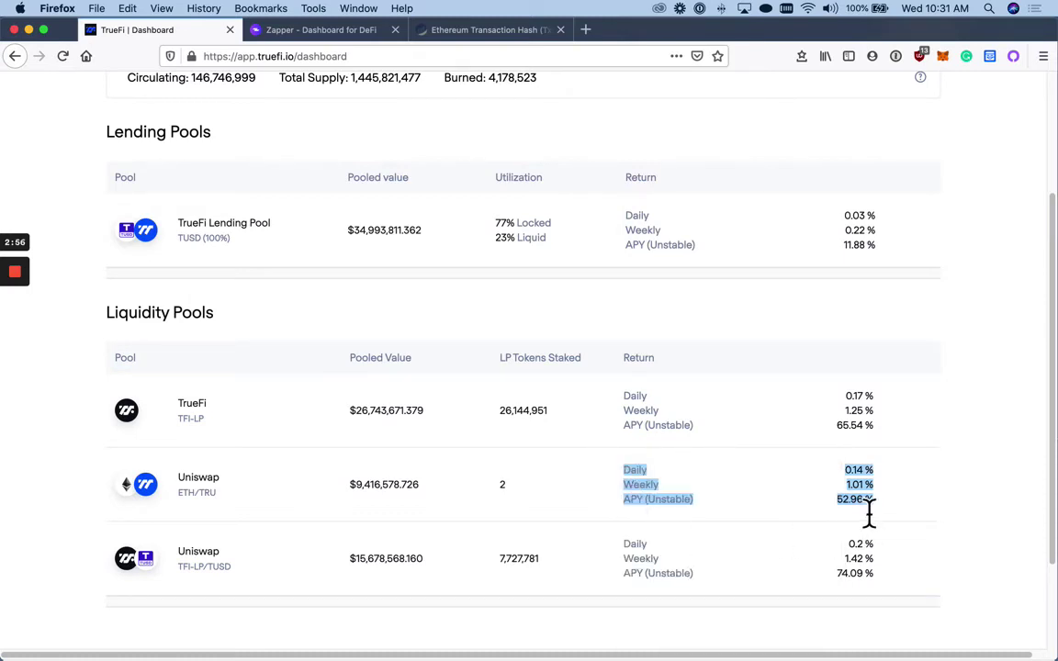
{"action": "scroll", "coordinate": [698, 472], "scroll_direction": "up", "scroll_amount": 3}
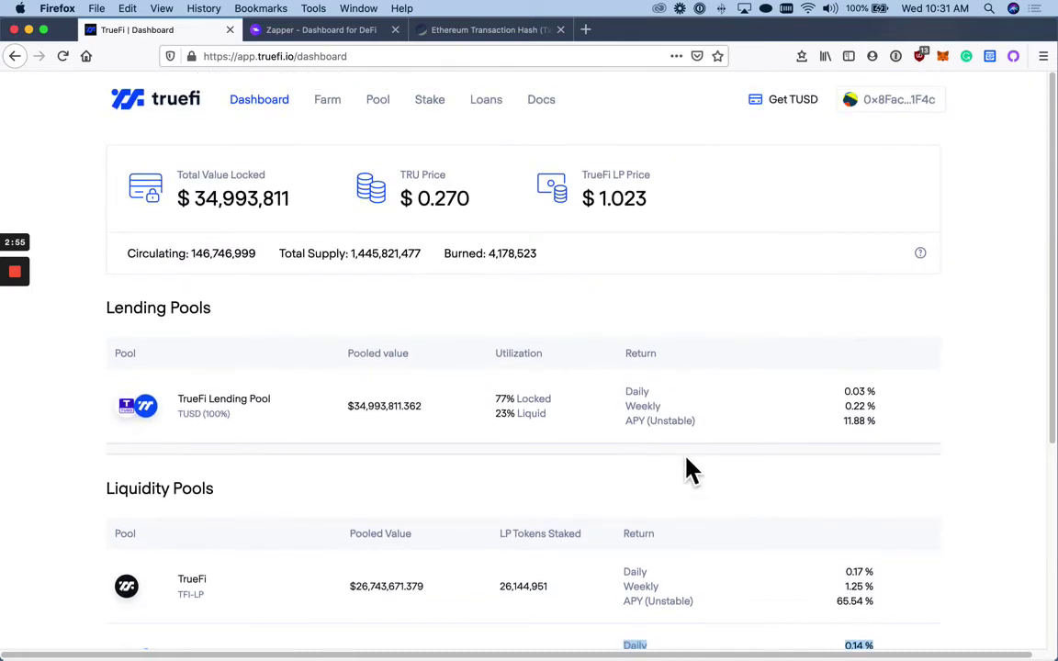
- Deposit the full 0.000032648229444798 UNI LP balance into the Uniswap ETH/TRU farm
{"action": "left_click", "coordinate": [346, 110]}
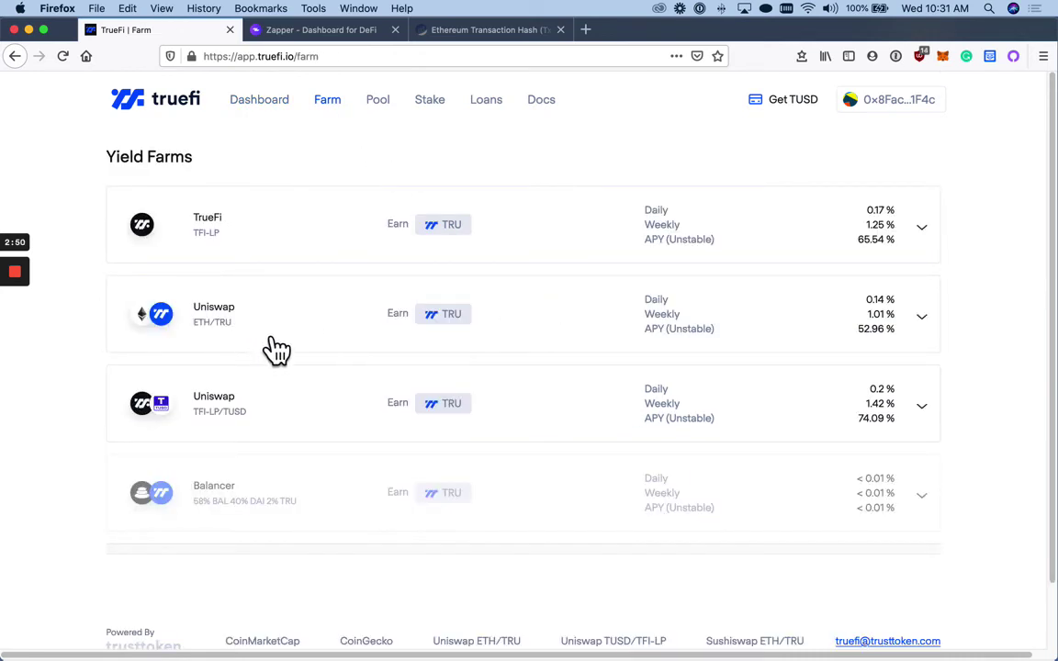
{"action": "left_click", "coordinate": [734, 347]}
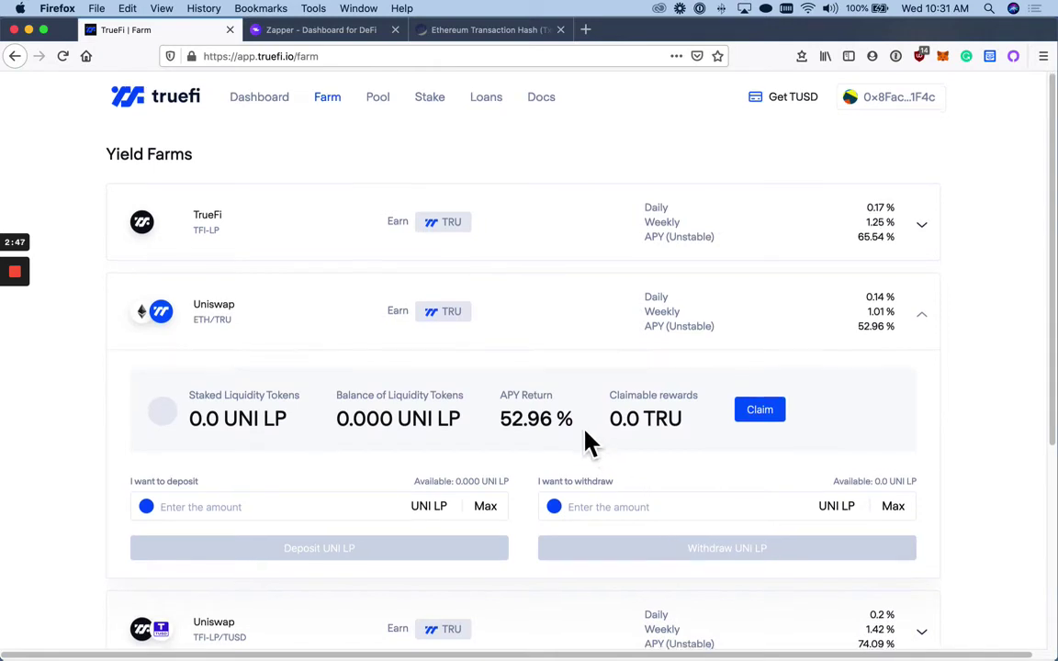
{"action": "scroll", "coordinate": [377, 361], "scroll_direction": "down", "scroll_amount": 2}
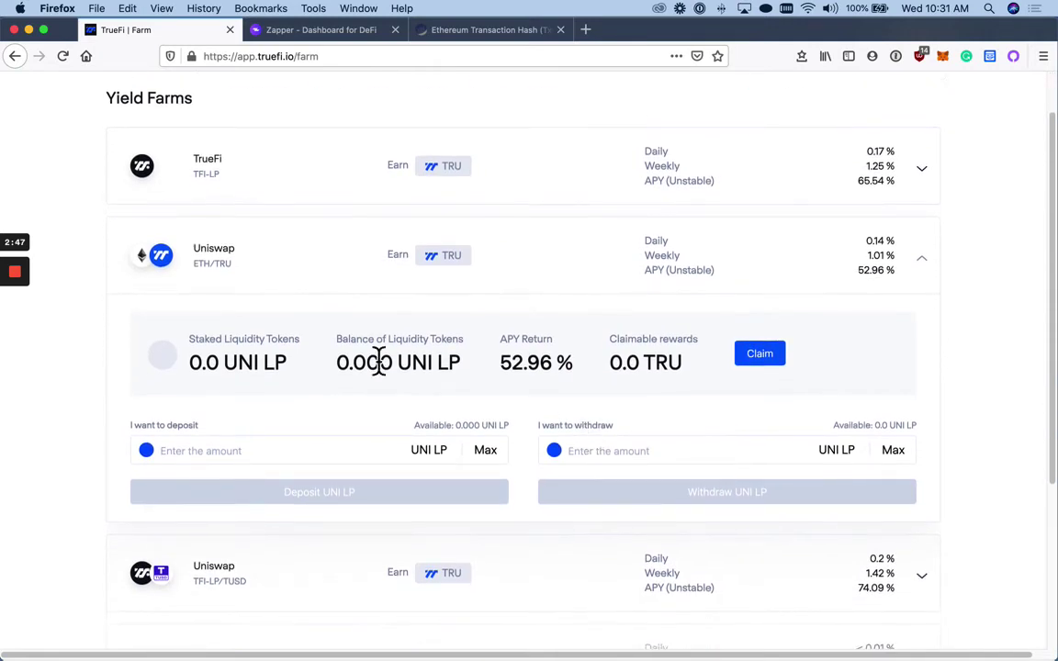
{"action": "left_click", "coordinate": [488, 455]}
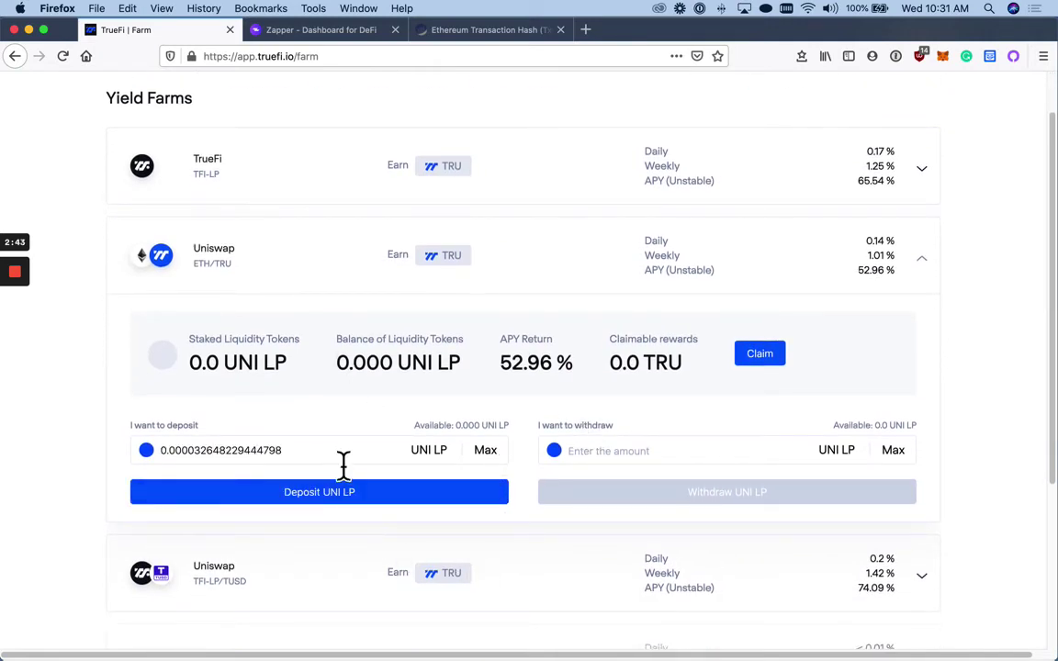
{"action": "left_click_drag", "start_coordinate": [392, 460], "coordinate": [147, 450]}
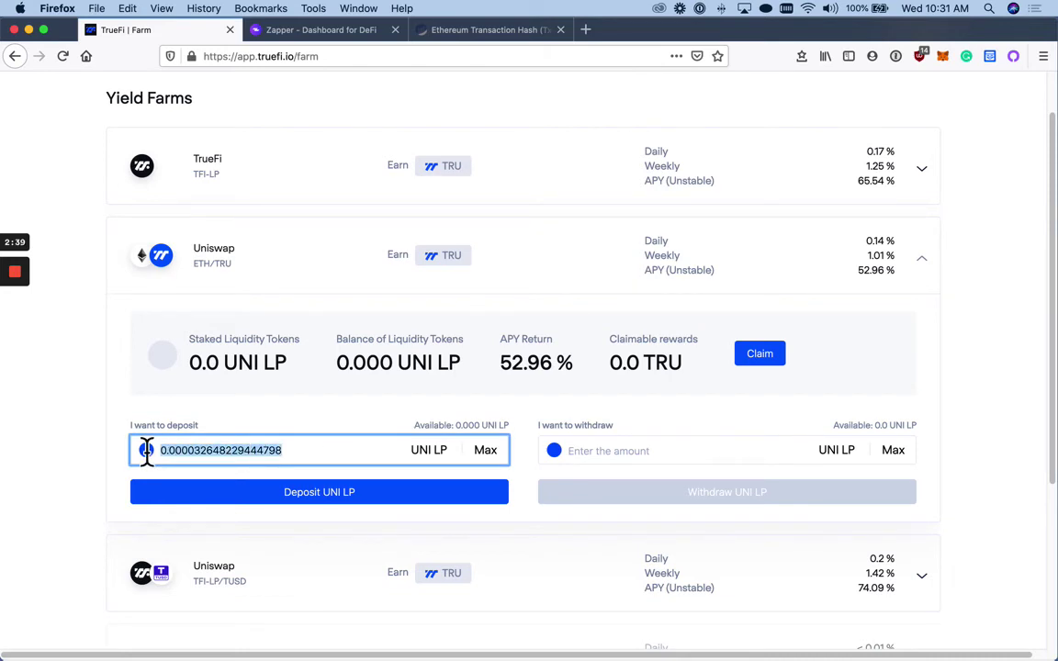
{"action": "left_click", "coordinate": [416, 502]}
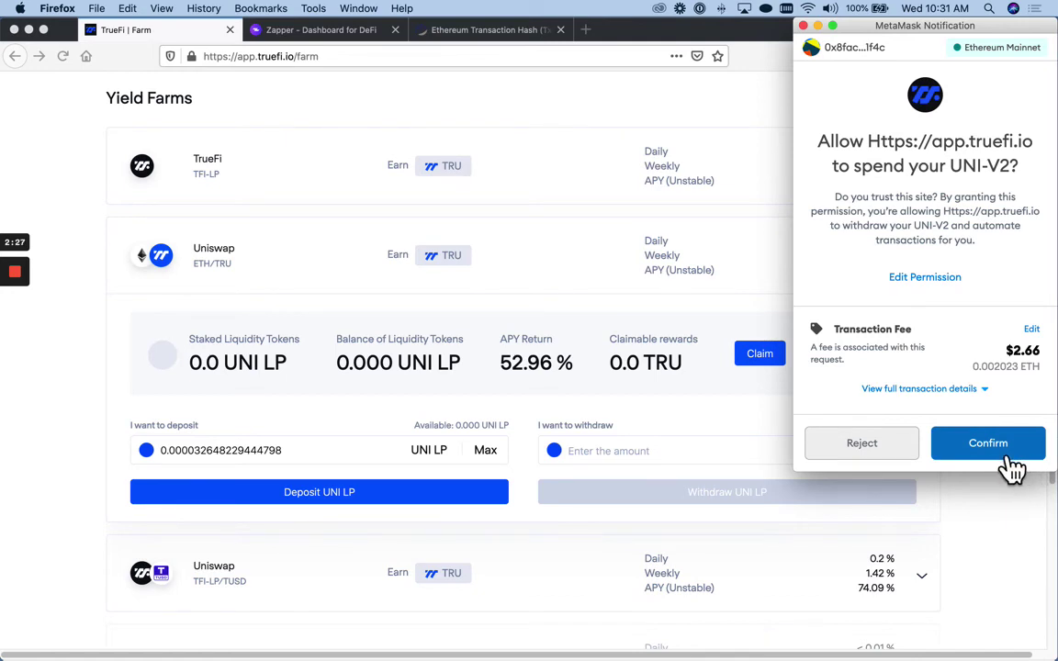
- Confirm the UNI-V2 spending approval and check that MetaMask Activity lists it as pending
{"action": "left_click", "coordinate": [1010, 454]}
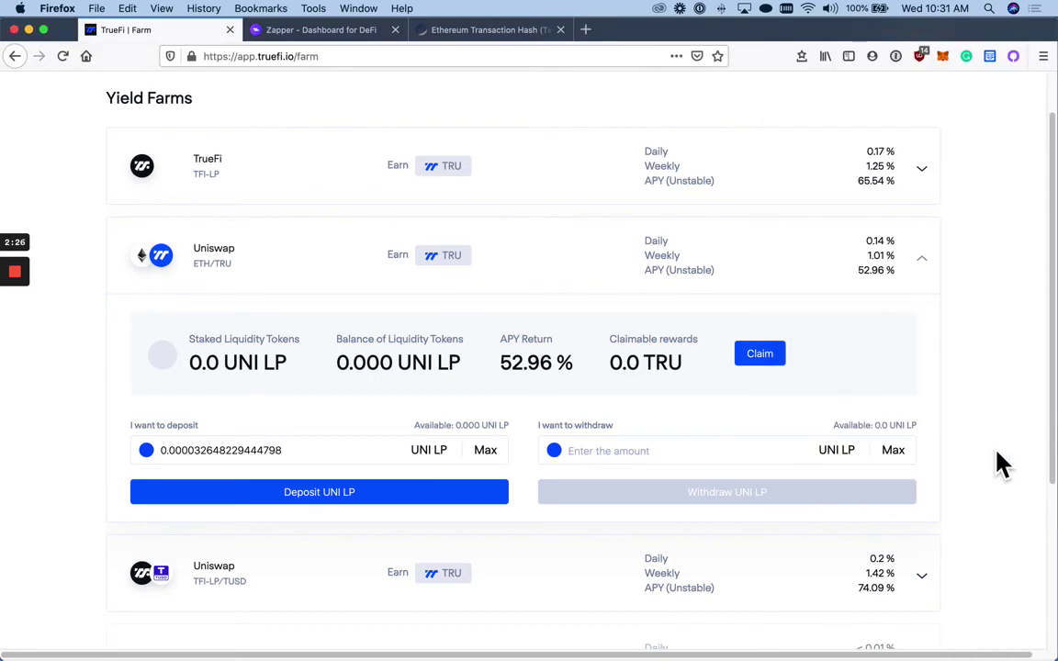
{"action": "left_click", "coordinate": [943, 57]}
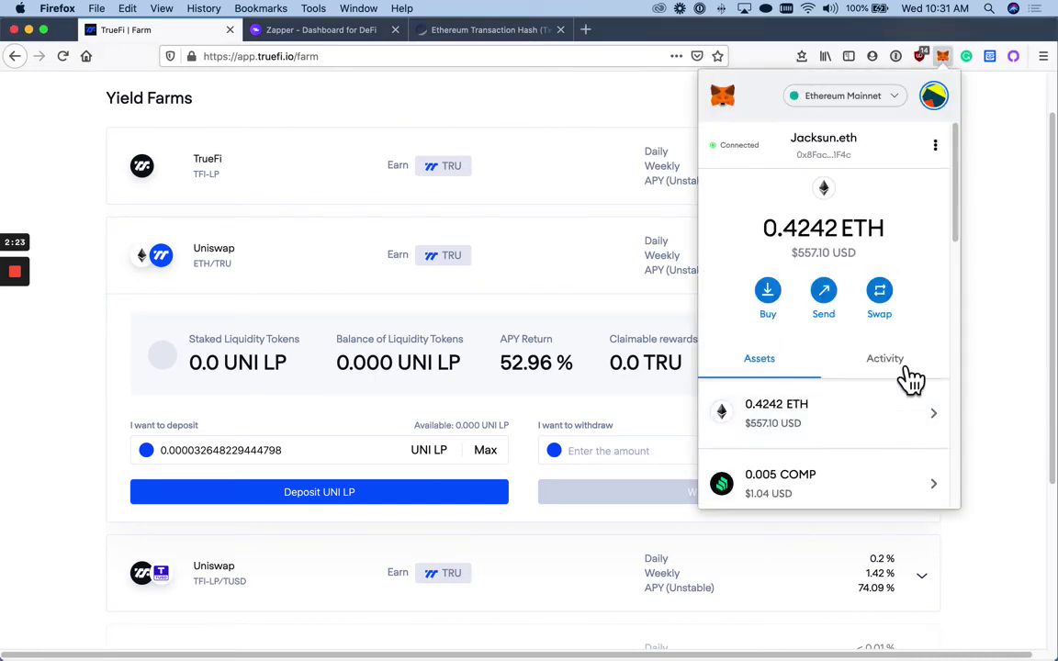
{"action": "left_click", "coordinate": [903, 367]}
{"action": "scroll", "coordinate": [905, 437], "scroll_direction": "down", "scroll_amount": 2}
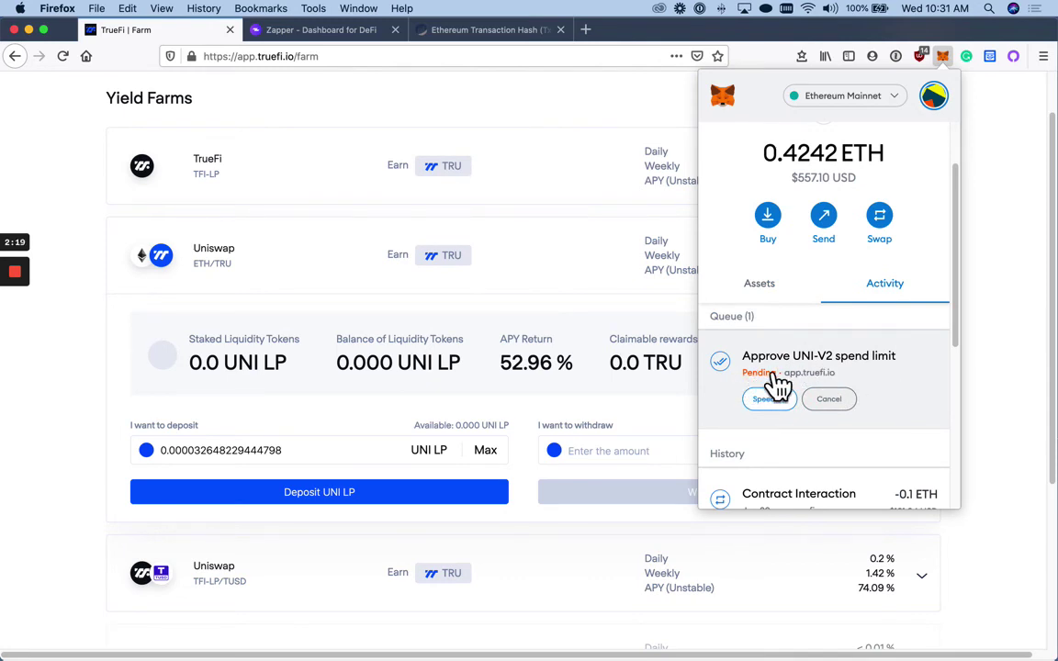
{"action": "left_click", "coordinate": [550, 410]}
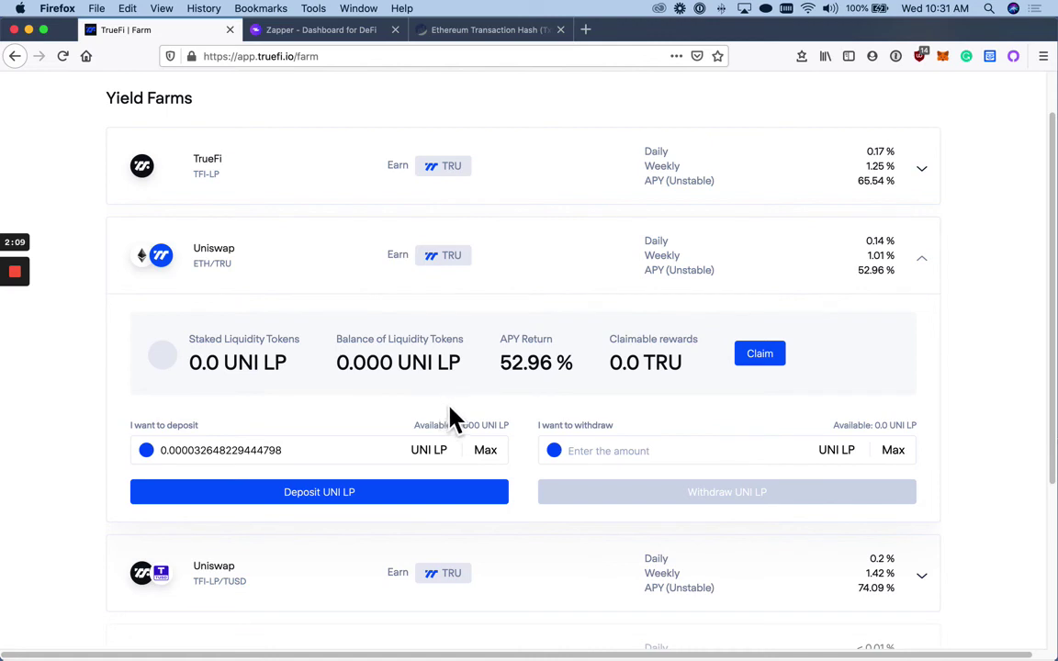
- Review the 0.008816 ETH gas fee and confirm the UNI LP staking transaction
{"action": "triple_click", "coordinate": [623, 343]}
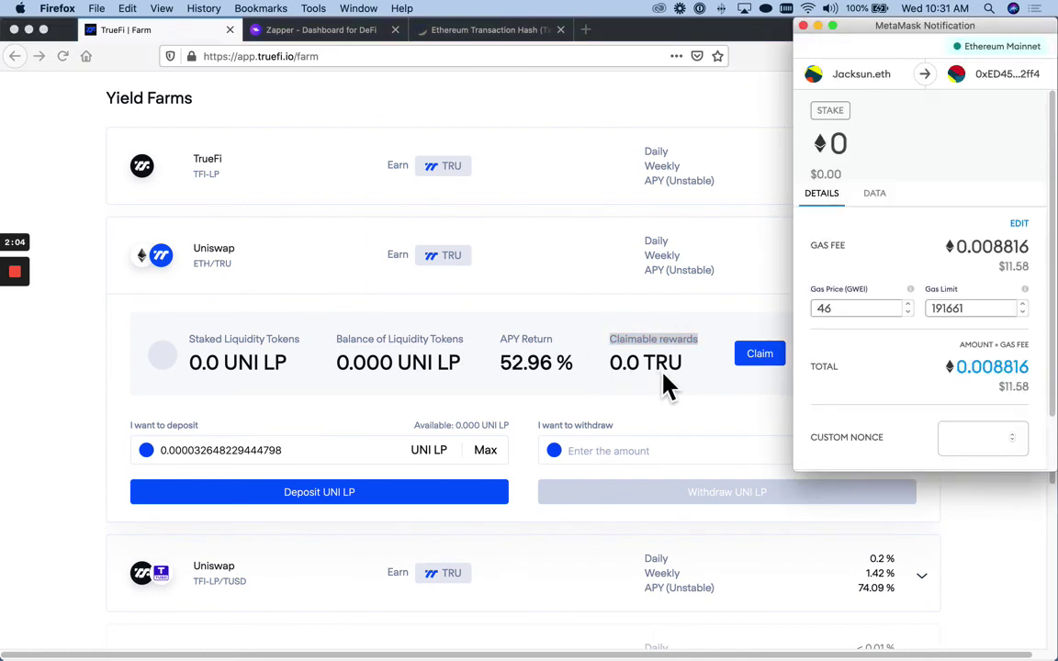
{"action": "scroll", "coordinate": [826, 443], "scroll_direction": "down", "scroll_amount": 2}
{"action": "scroll", "coordinate": [996, 248], "scroll_direction": "up", "scroll_amount": 2}
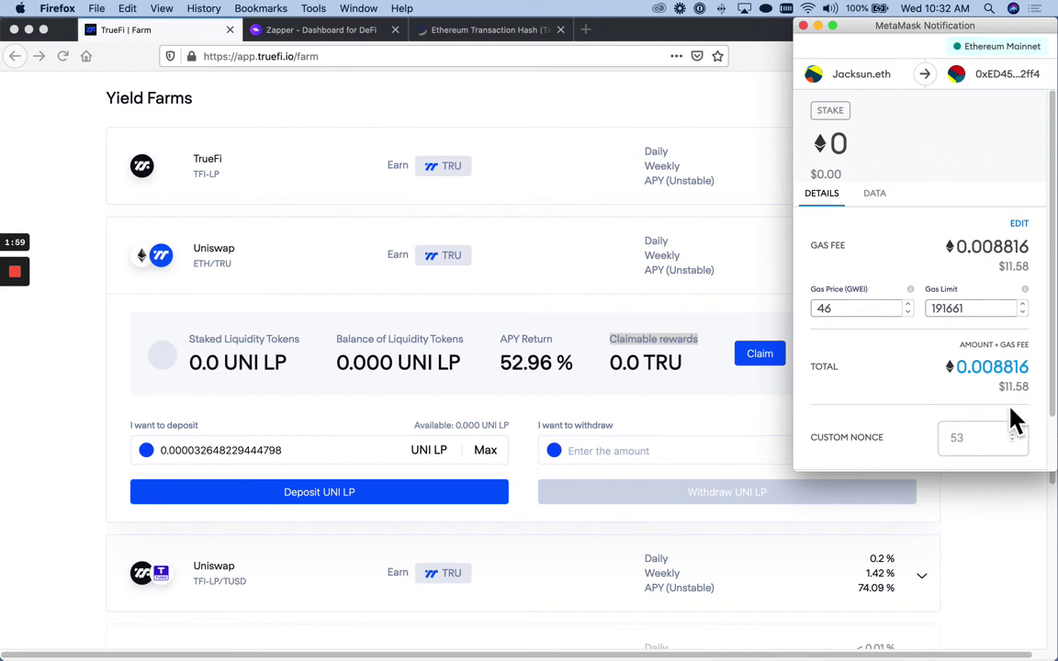
{"action": "scroll", "coordinate": [987, 431], "scroll_direction": "down", "scroll_amount": 2}
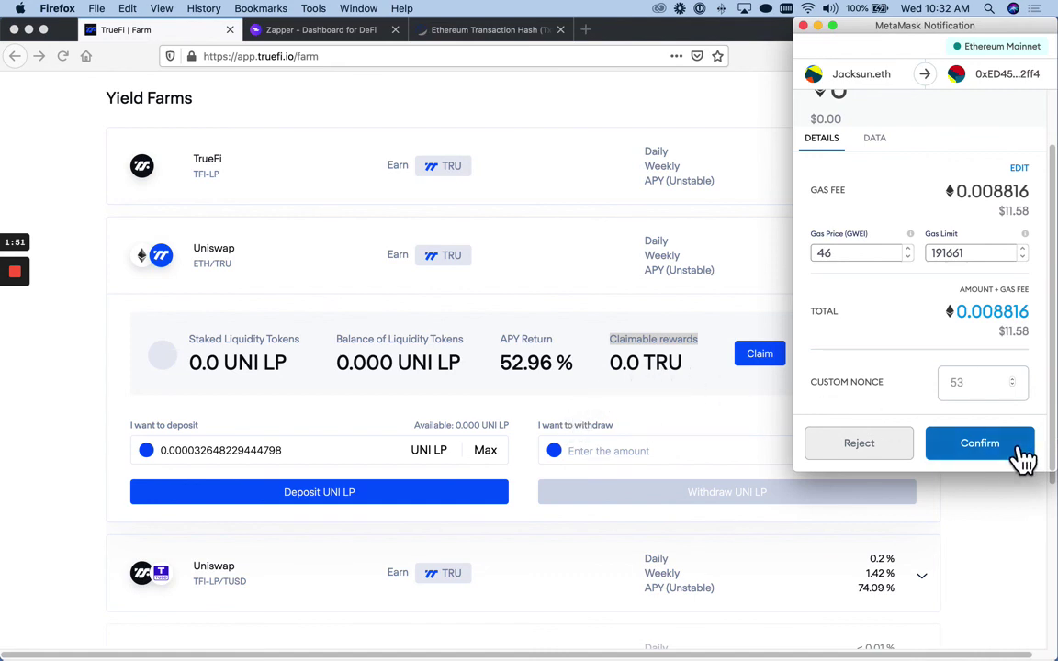
{"action": "left_click", "coordinate": [971, 450]}
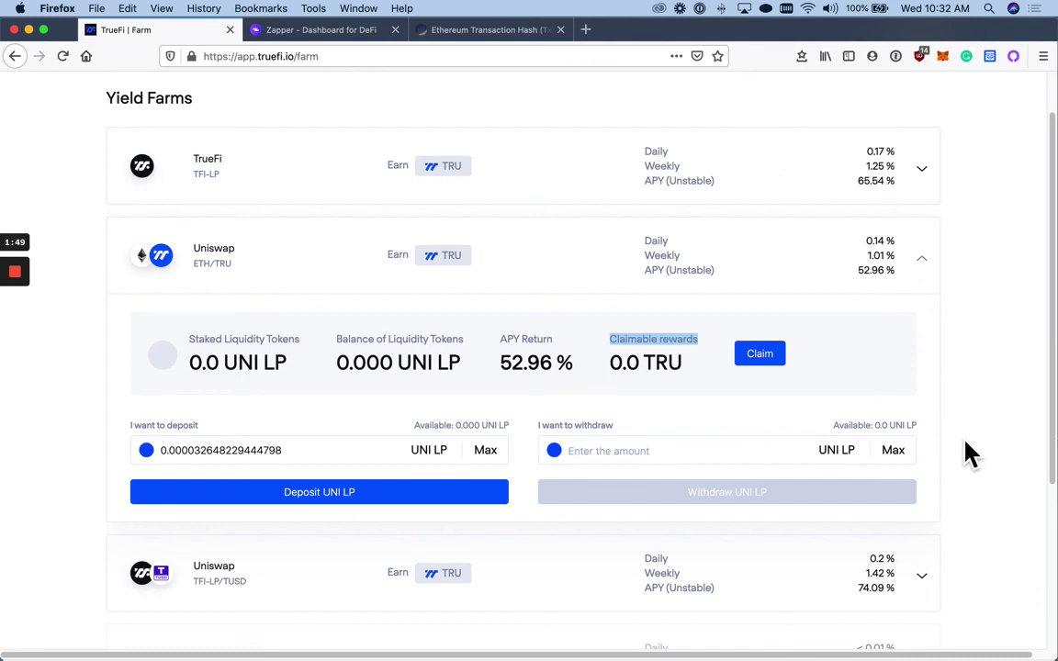